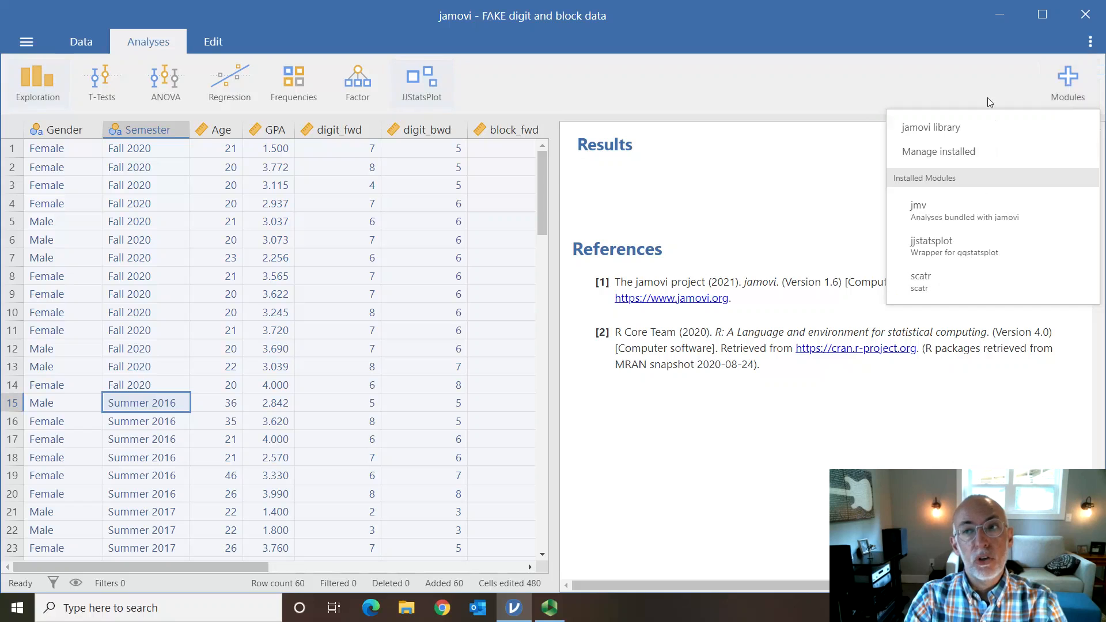
Step: Create a scatterplot with digit_fwd on the X-axis and digit_bwd on the Y-axis, and add a linear regression line
click(970, 81)
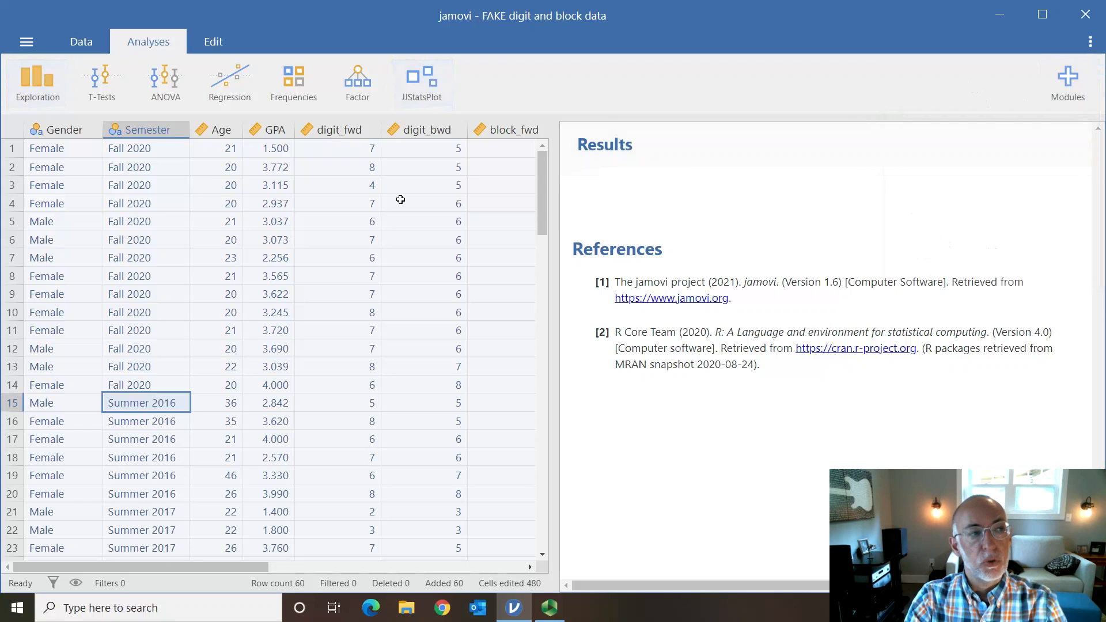
click(31, 92)
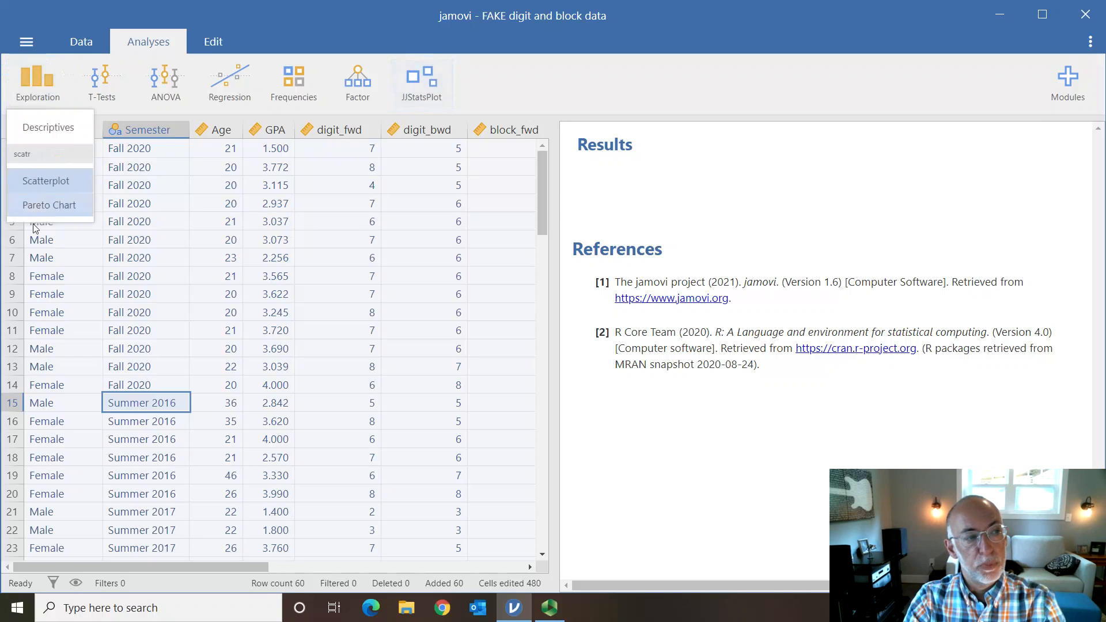
click(46, 181)
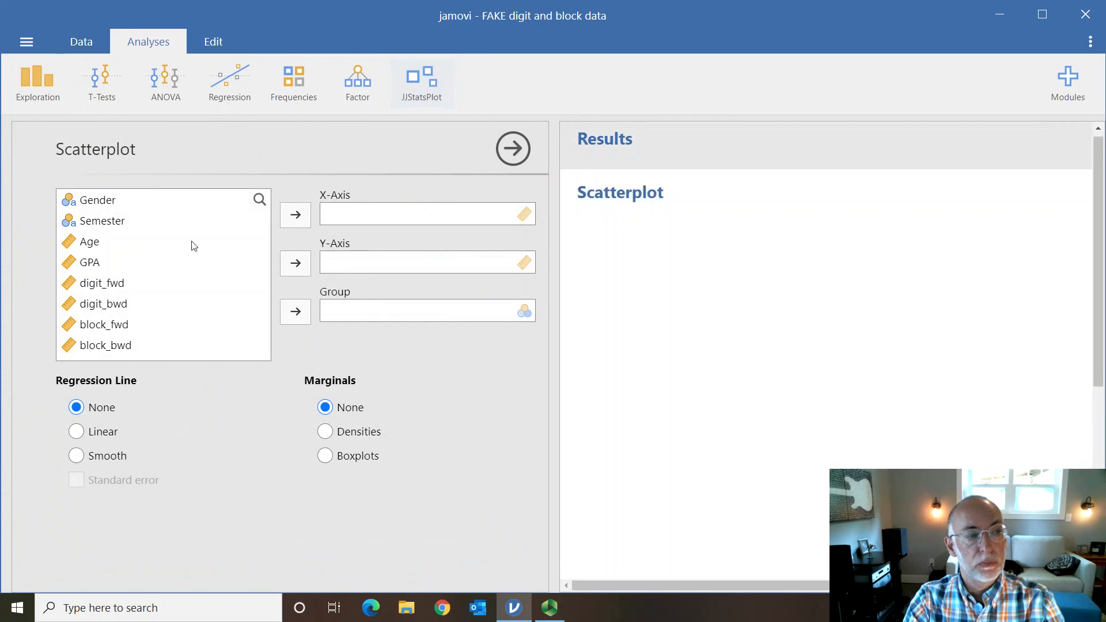
click(120, 288)
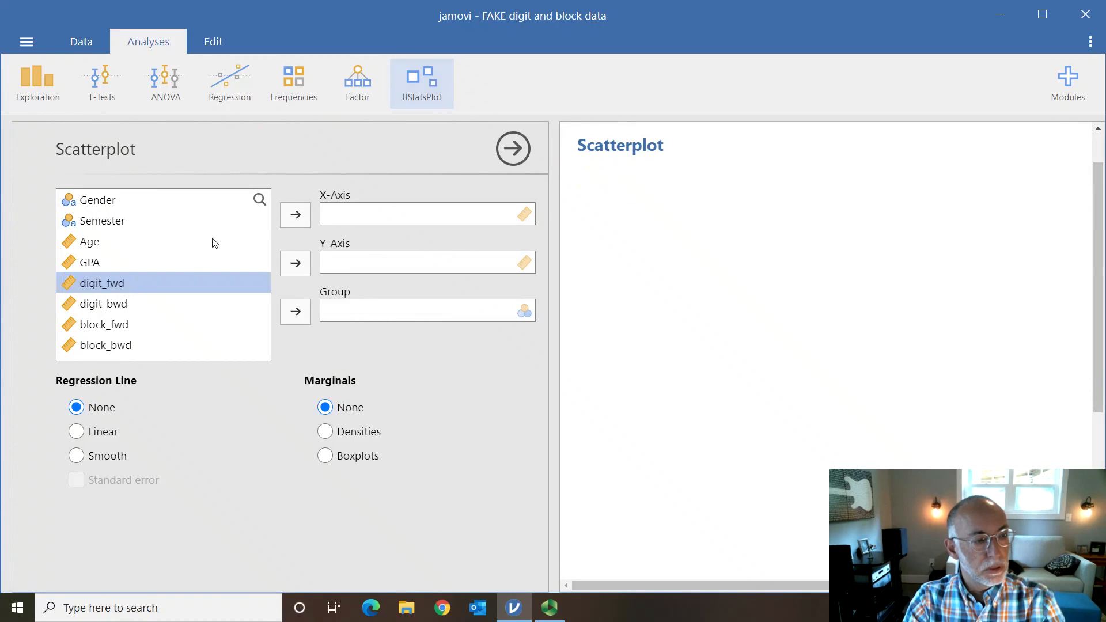
click(298, 217)
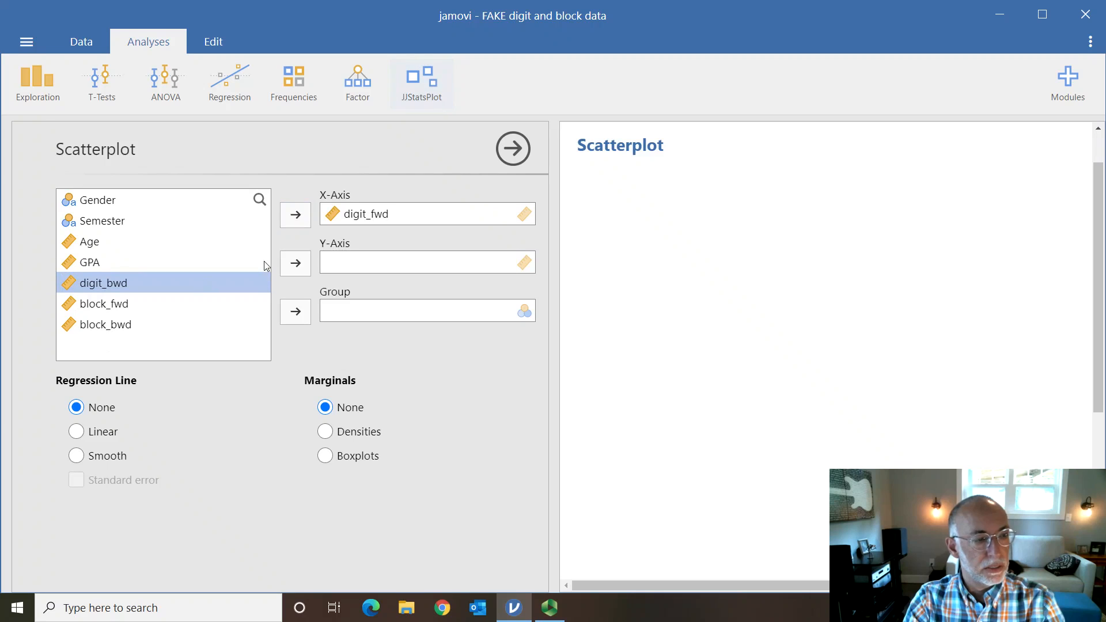
click(296, 263)
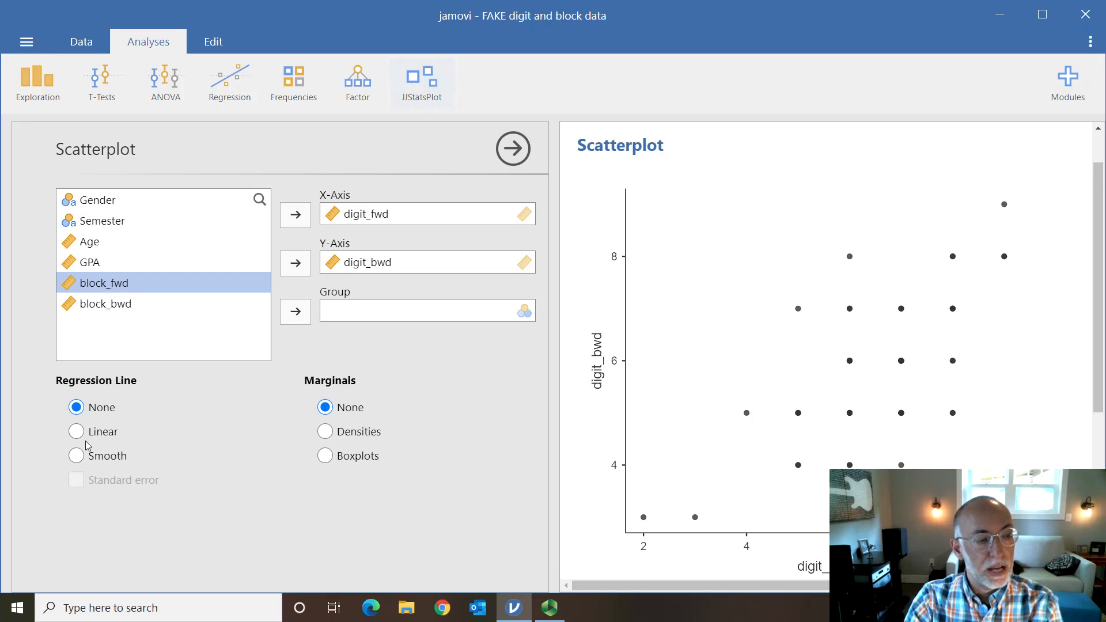
click(77, 435)
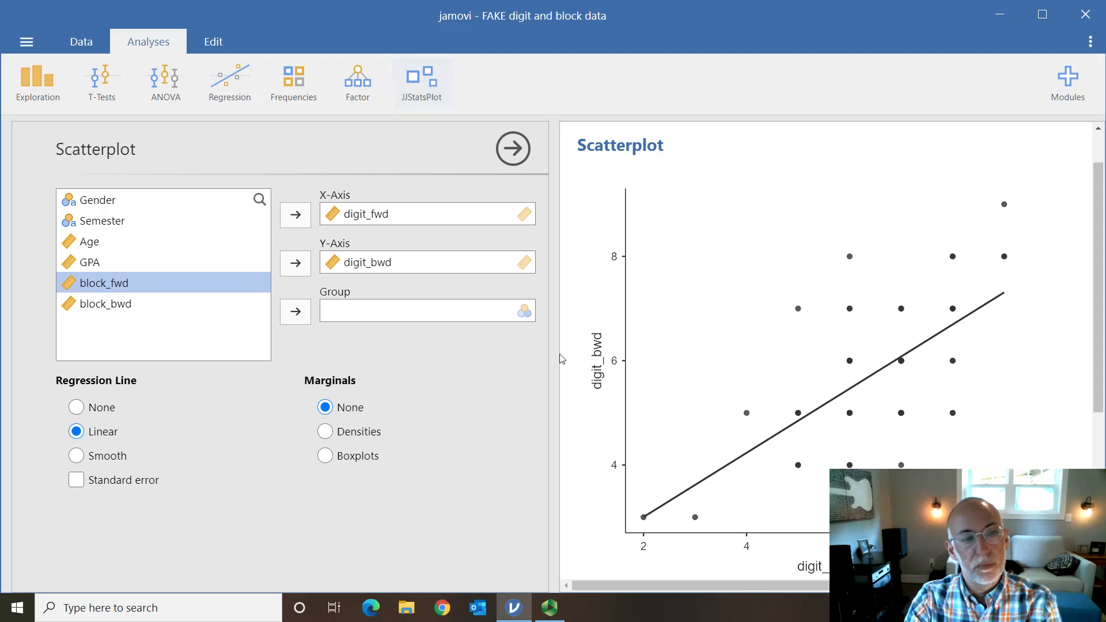
Step: Replace the scatterplot's variables with digit_bwd on the X-axis and GPA on the Y-axis
click(394, 264)
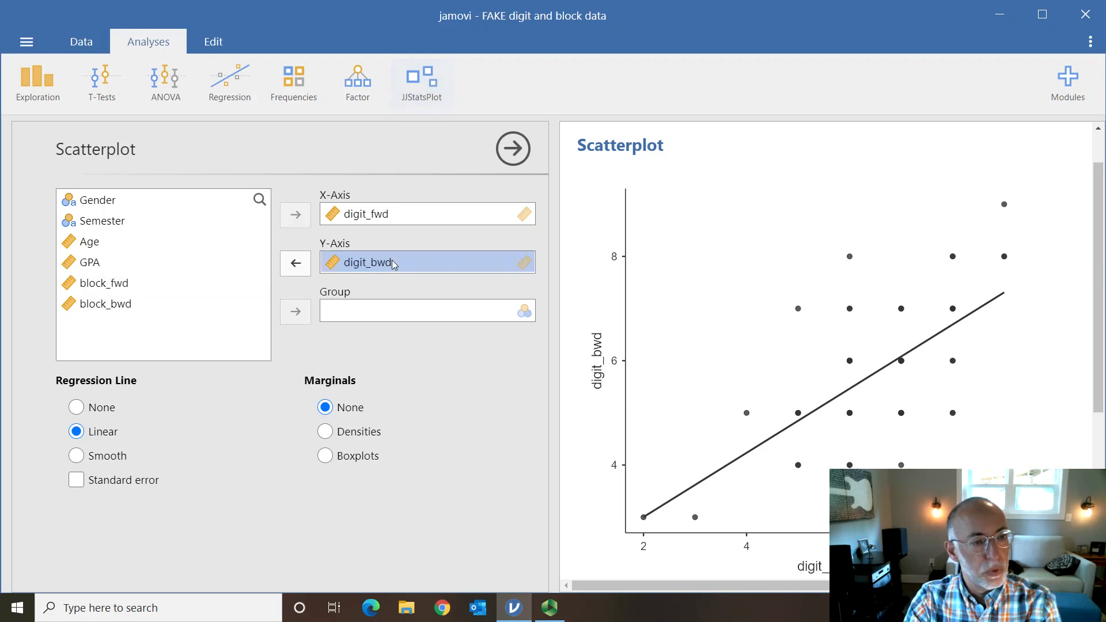
click(394, 215)
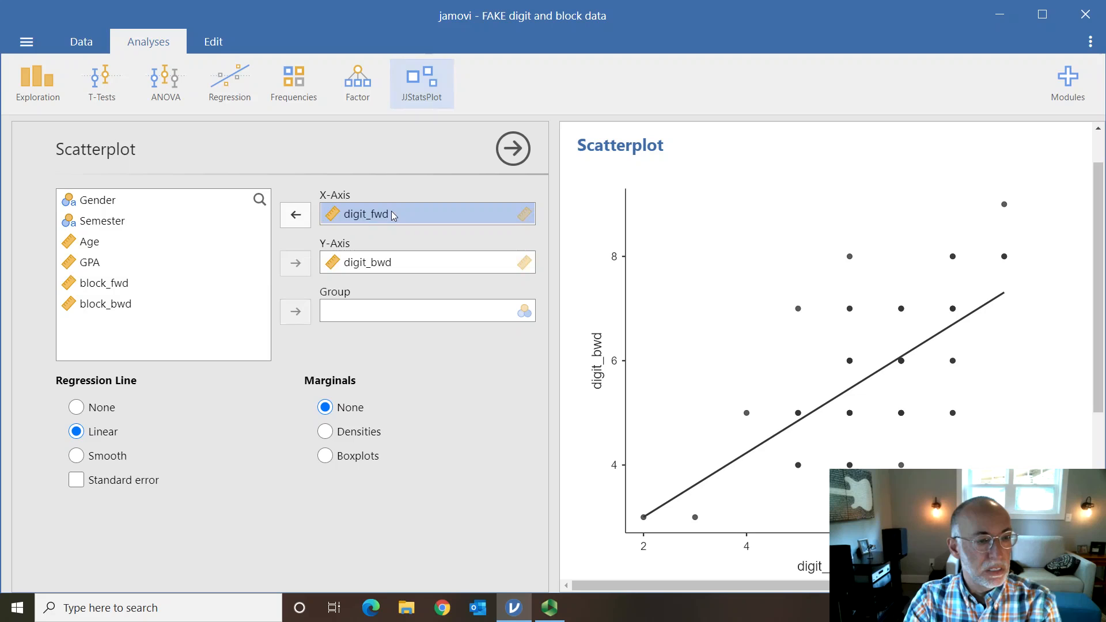
click(303, 214)
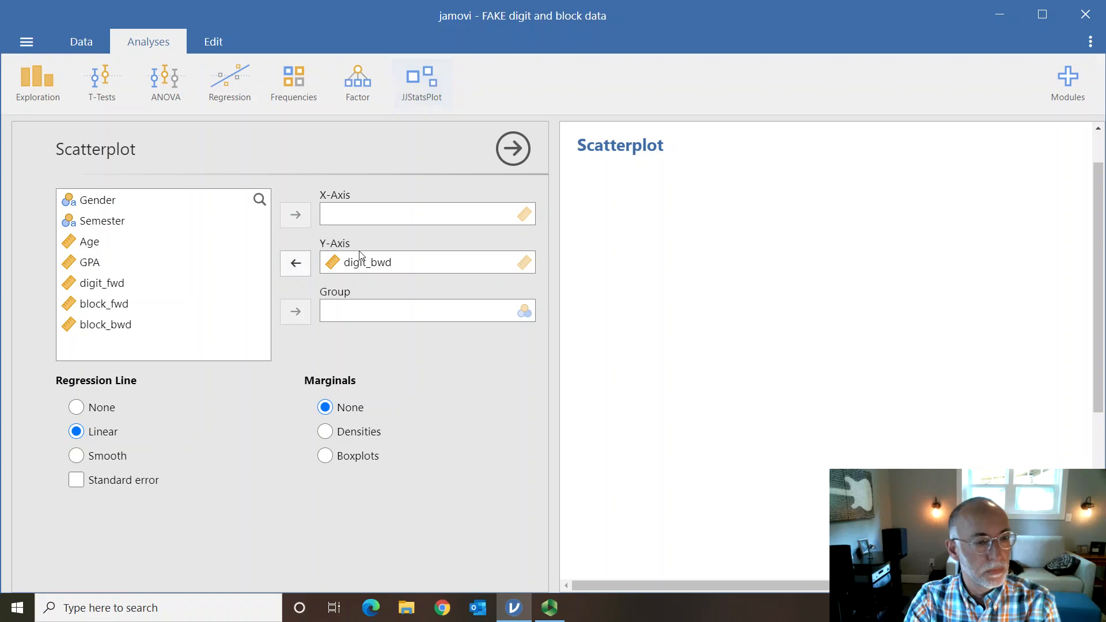
click(294, 270)
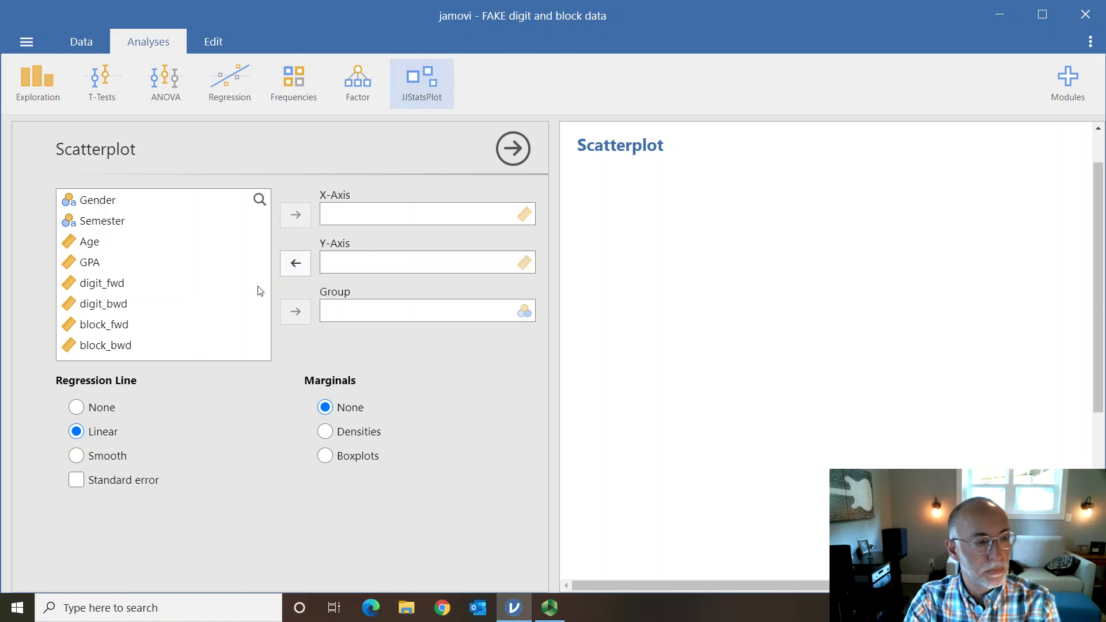
click(148, 301)
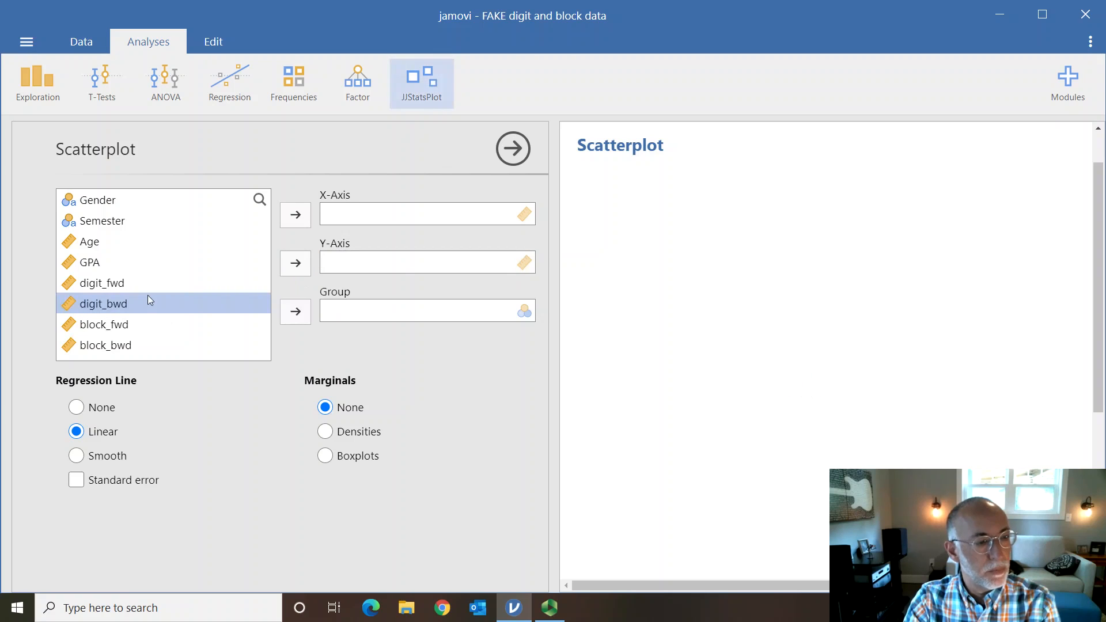
click(295, 214)
click(104, 263)
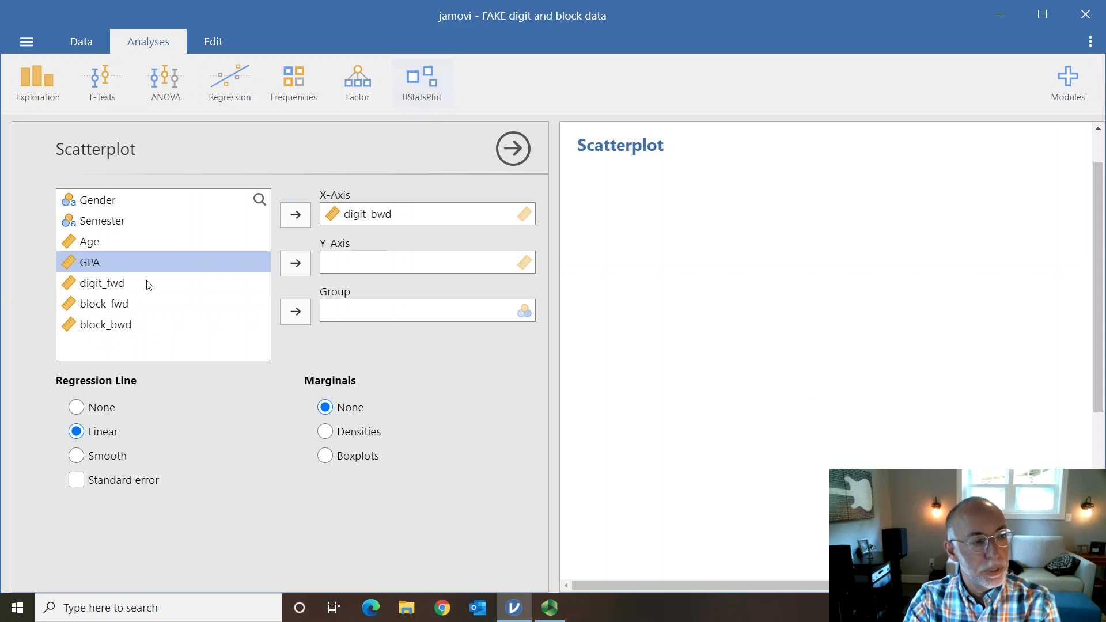
click(295, 262)
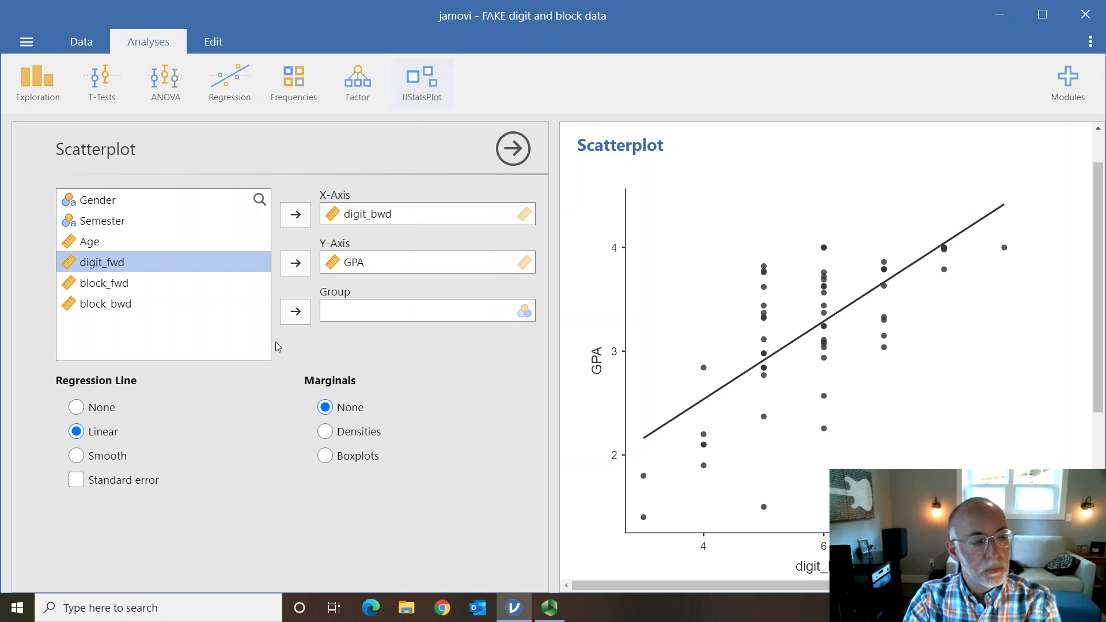
Step: Remove the scatterplot's regression line, replace the X-axis variable with Age, and close the analysis options
click(78, 409)
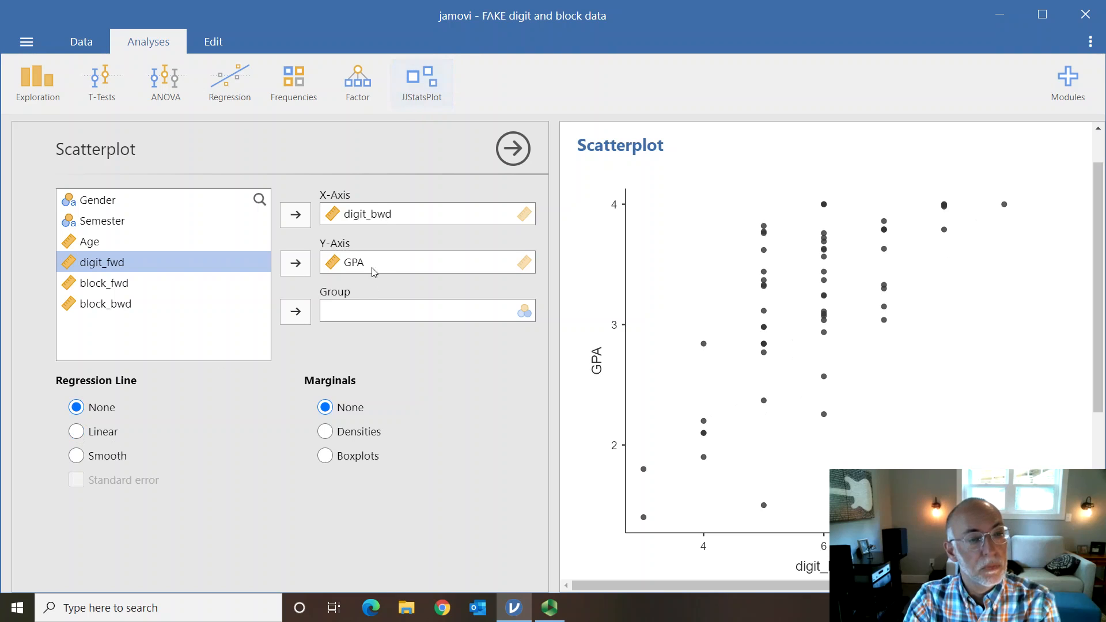
click(392, 219)
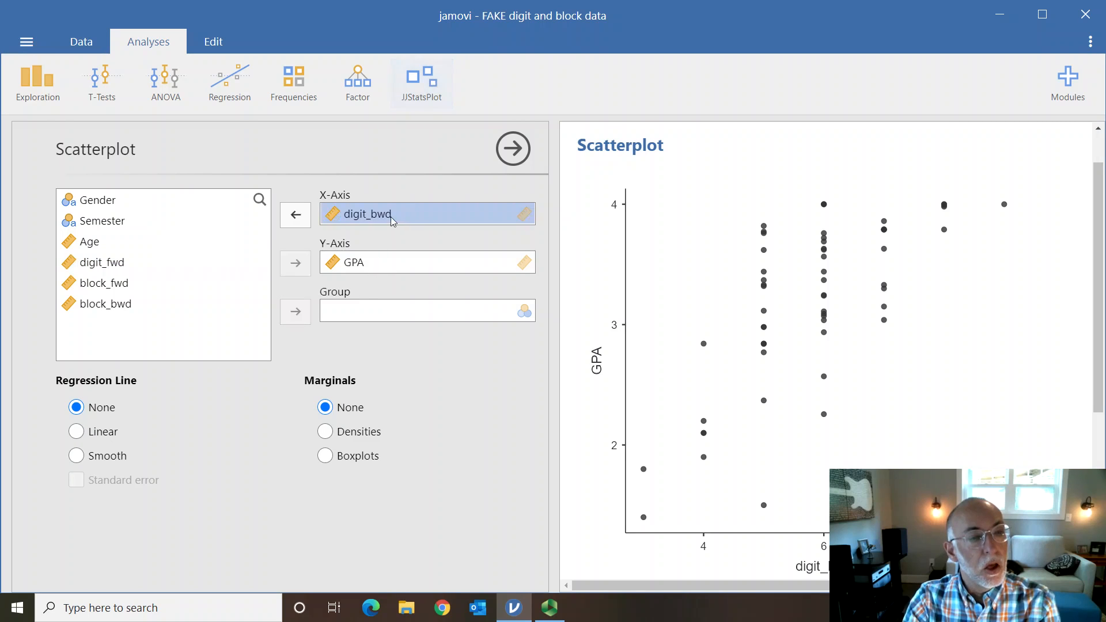
click(296, 215)
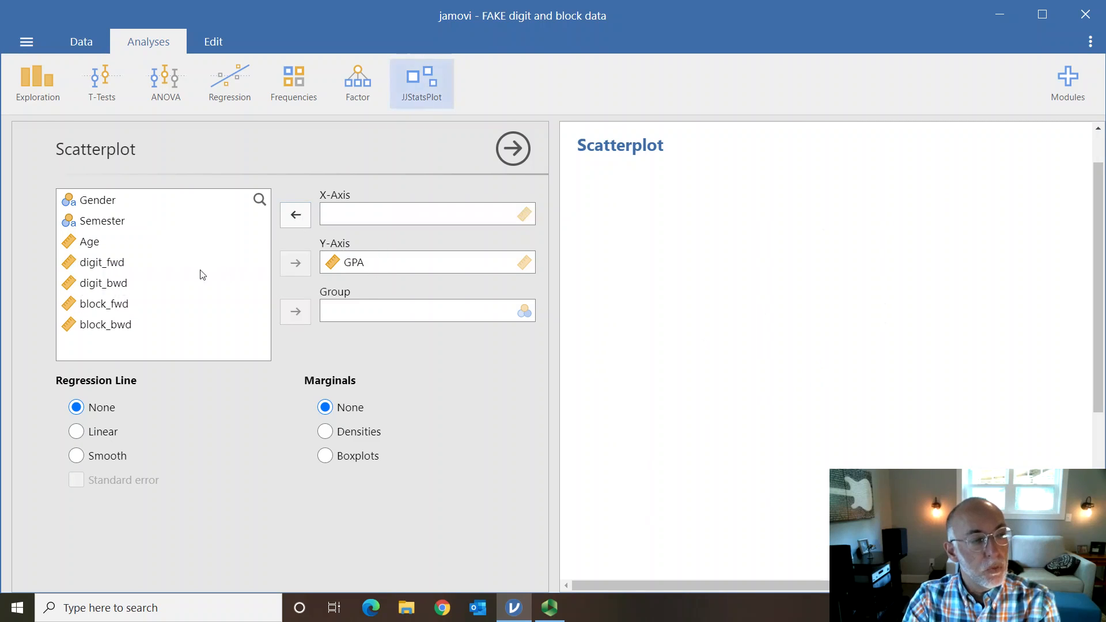
click(93, 245)
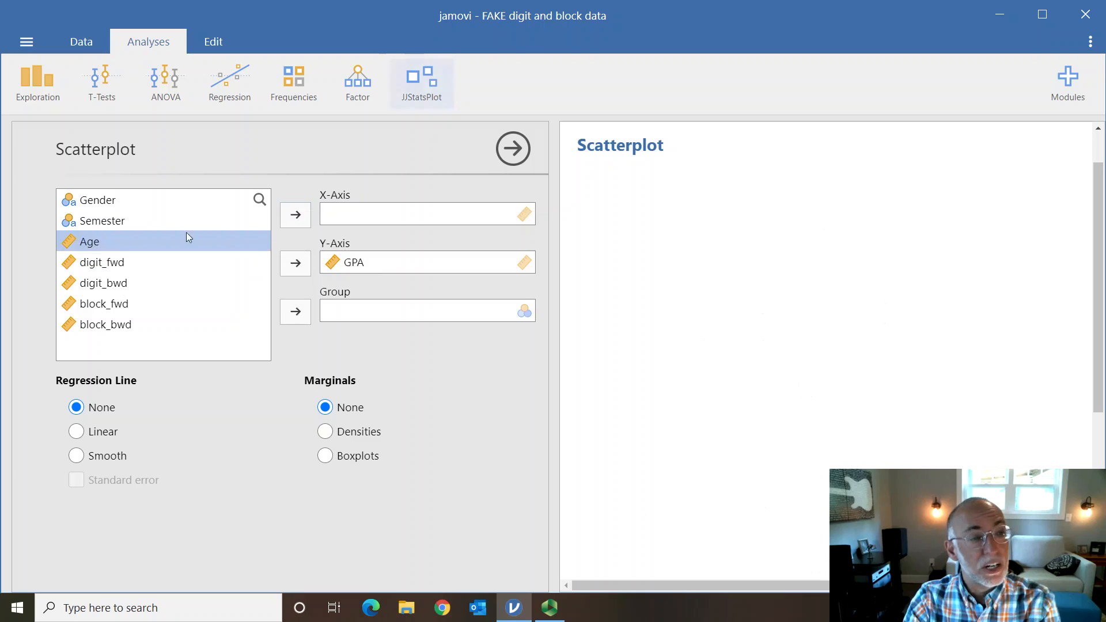
click(295, 218)
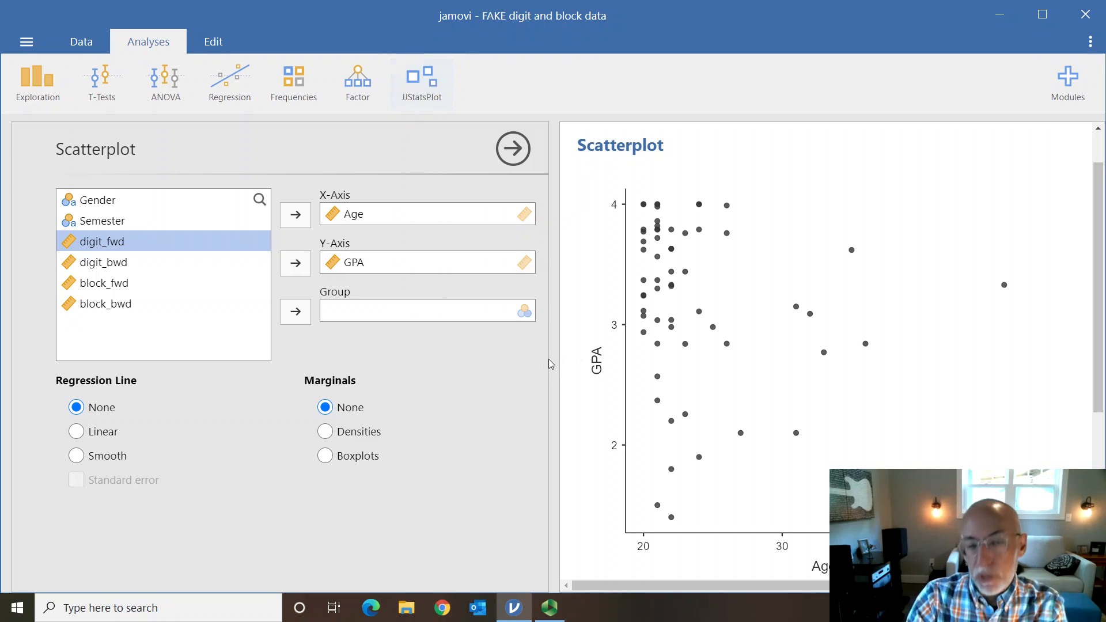
click(513, 150)
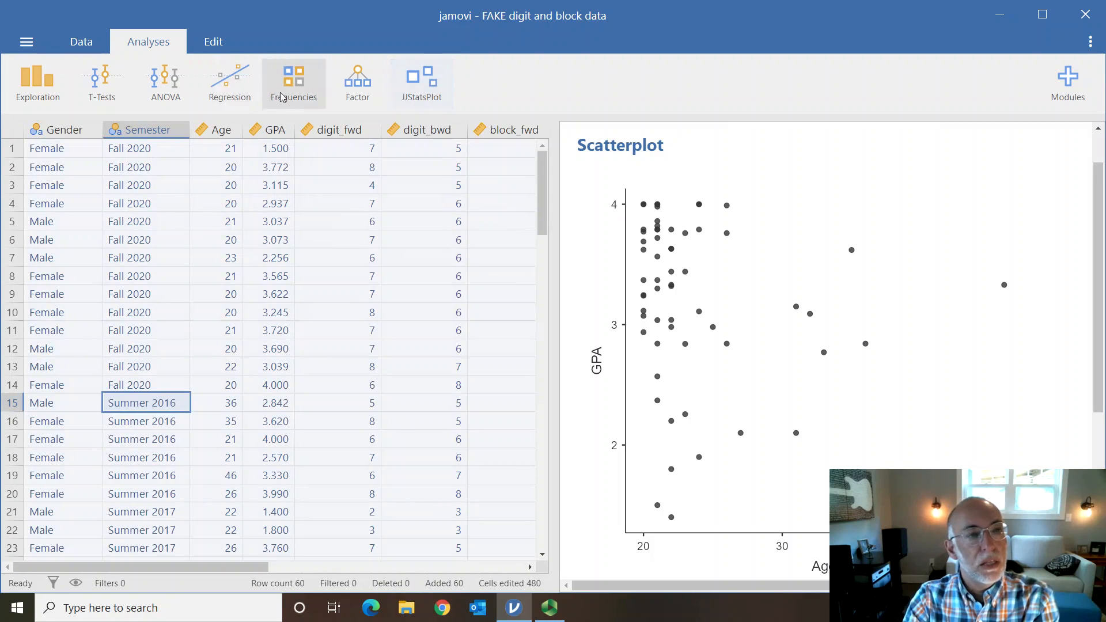
Step: Create a correlation matrix of digit_fwd and digit_bwd
click(223, 95)
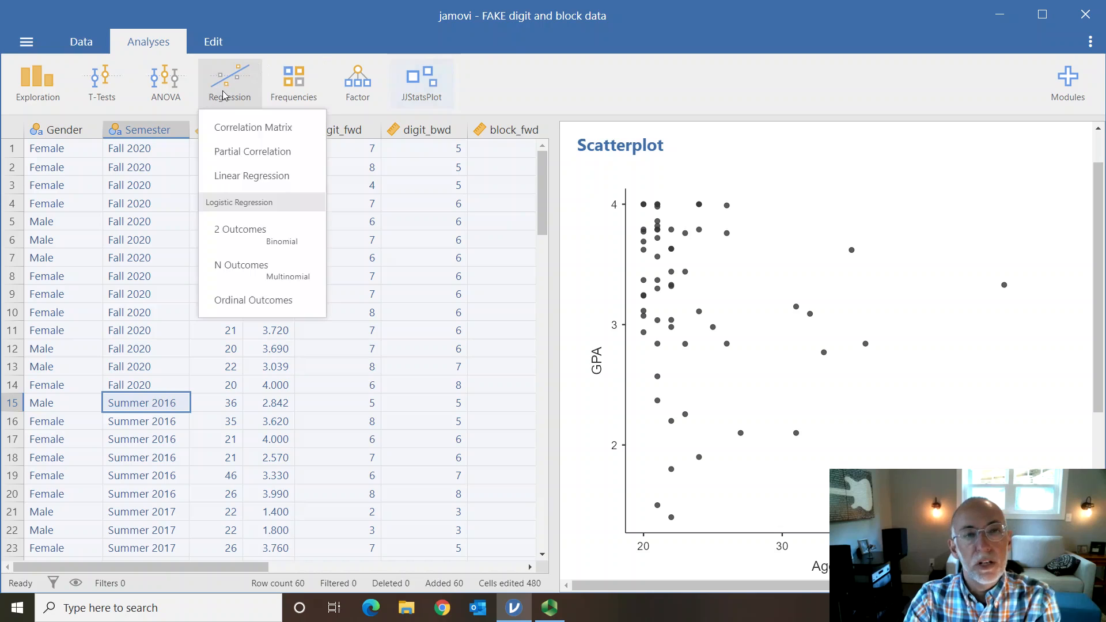
click(249, 136)
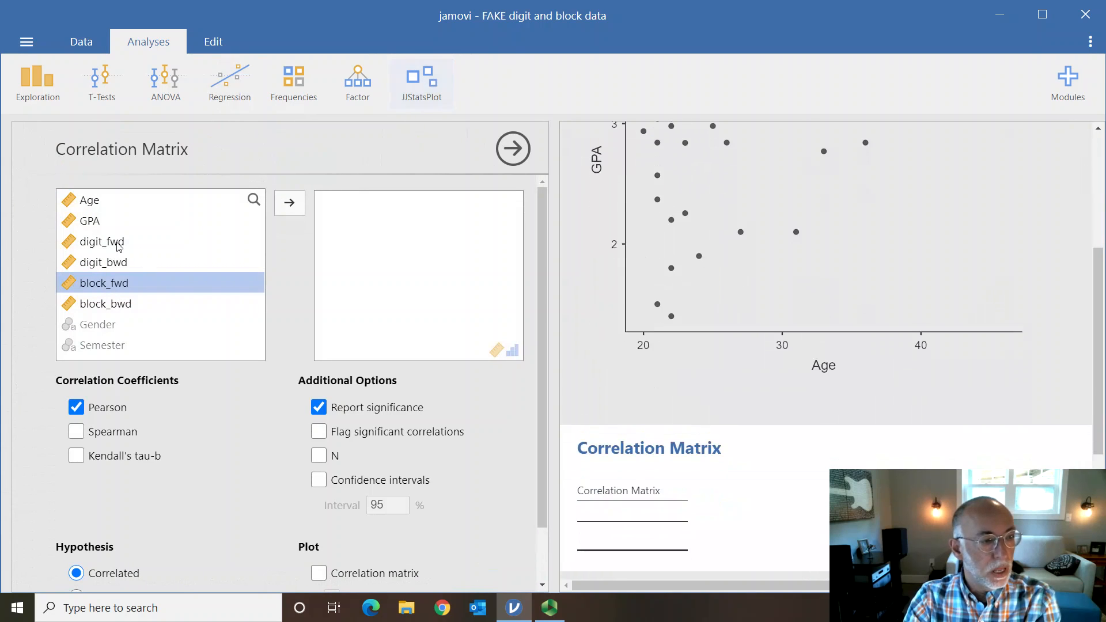
click(129, 242)
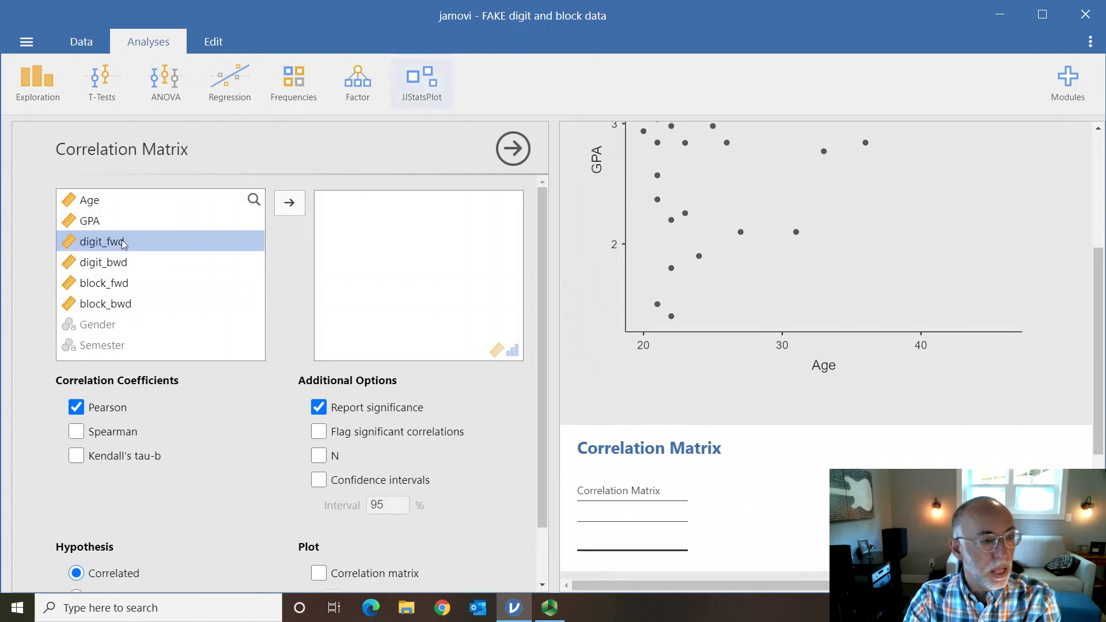
click(292, 210)
click(293, 212)
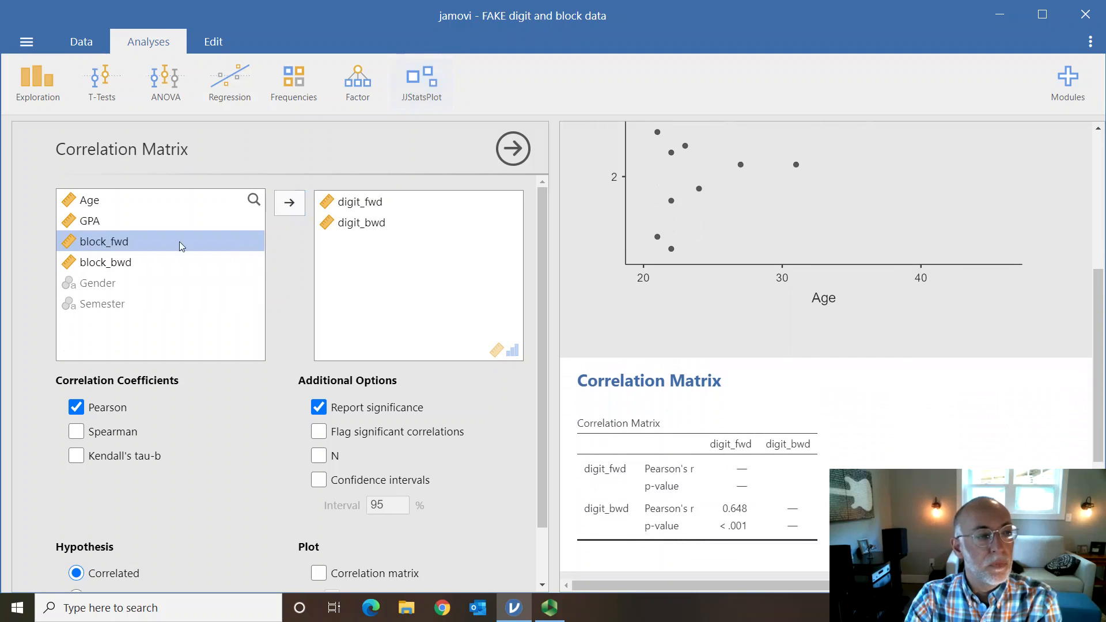
Step: Add Age and GPA to the correlation matrix and view the complete table
click(102, 202)
click(286, 204)
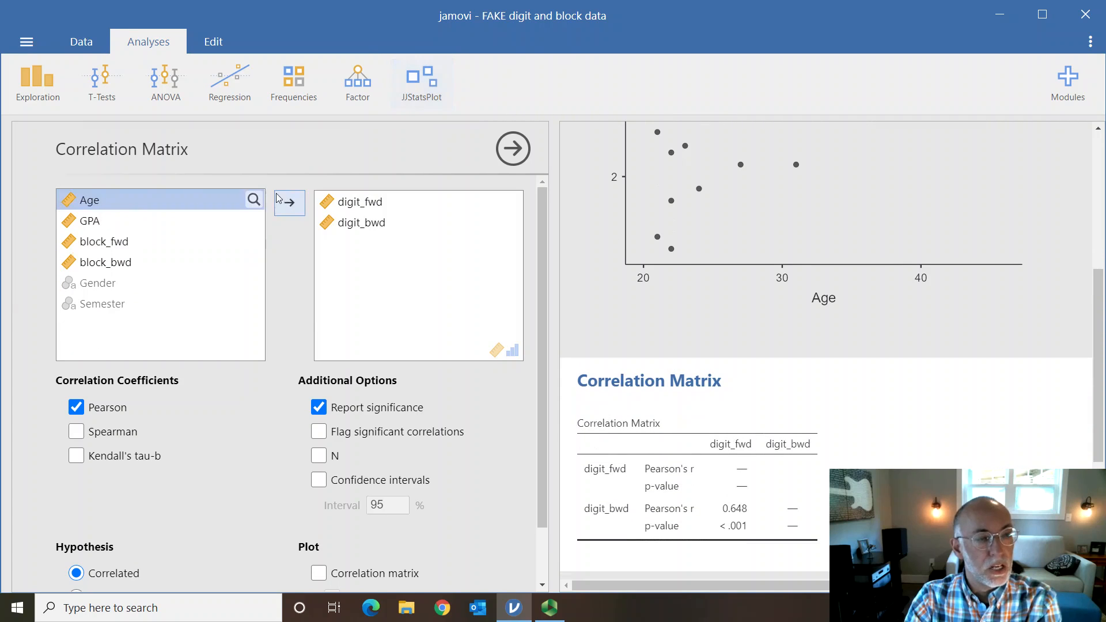
click(289, 203)
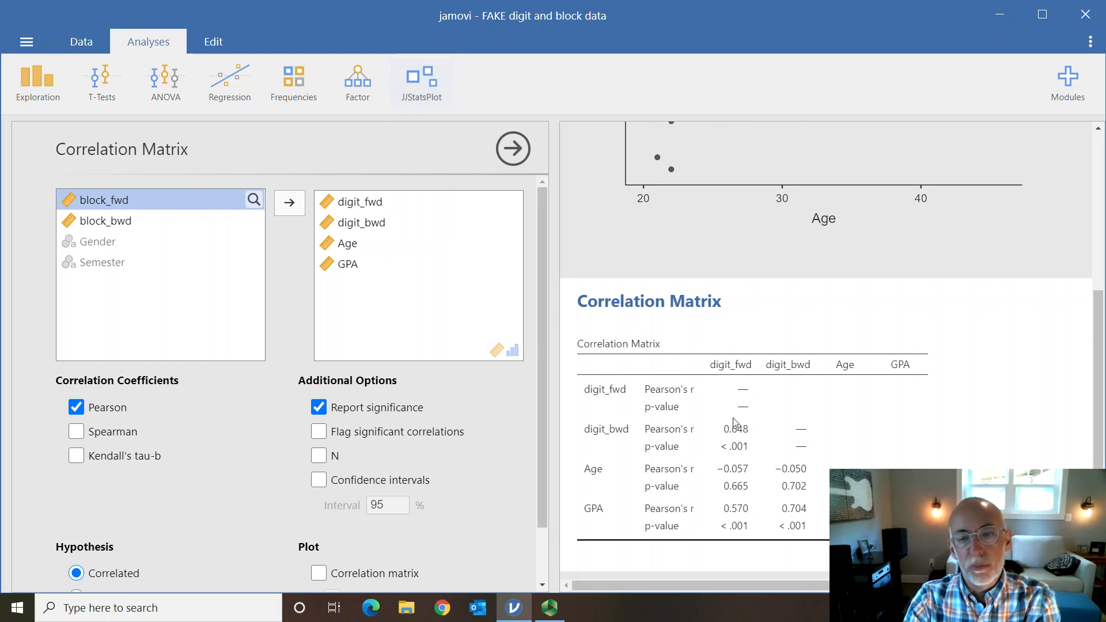
scroll(749, 410, down, 1)
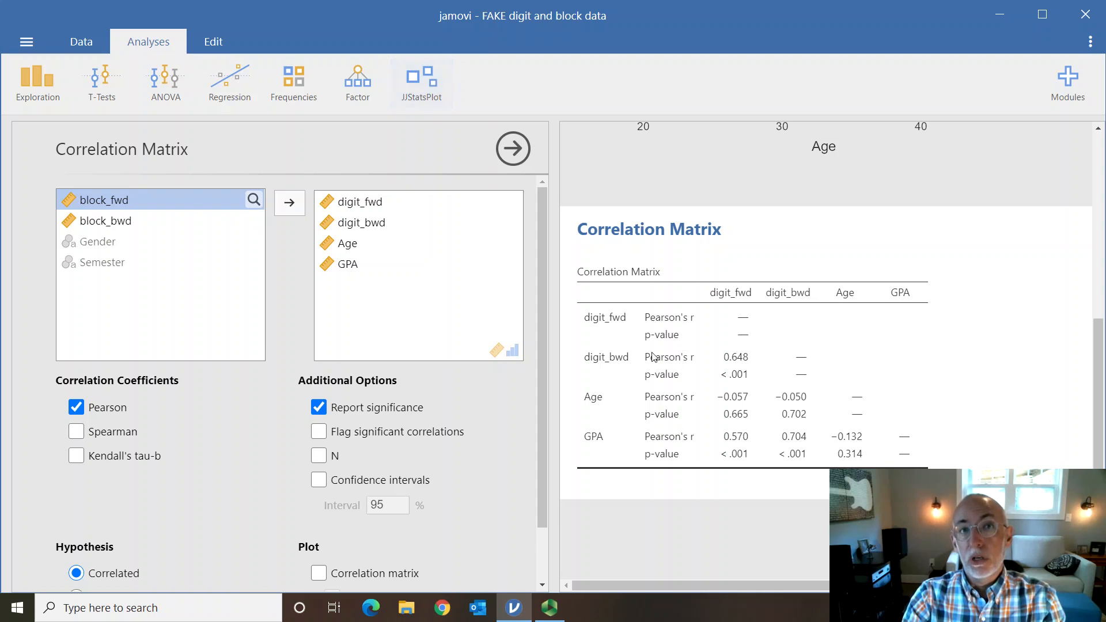
click(550, 608)
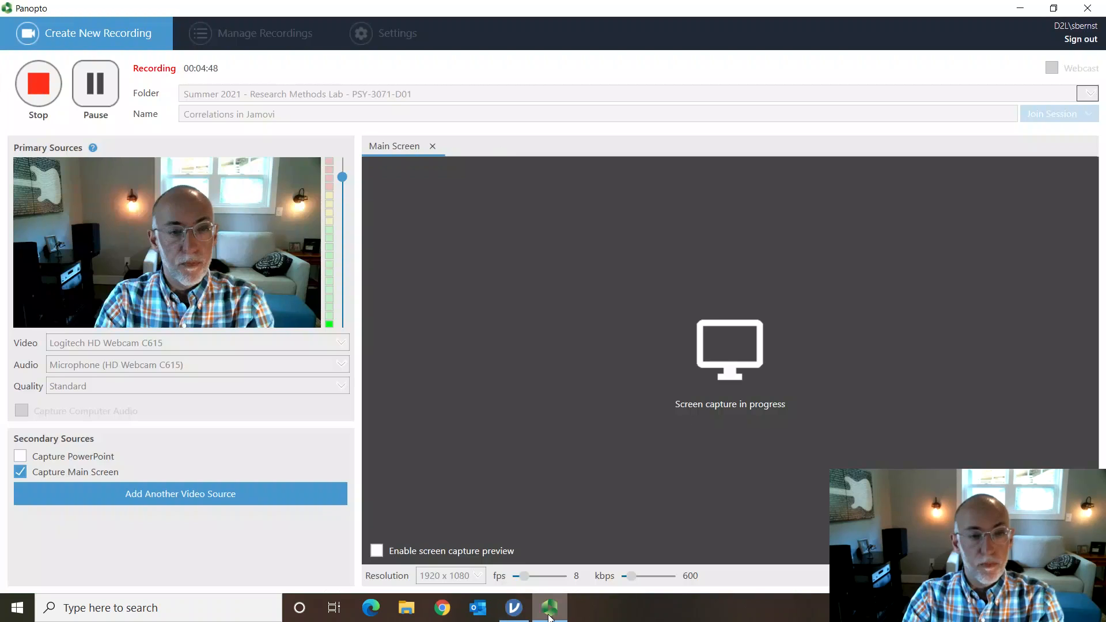